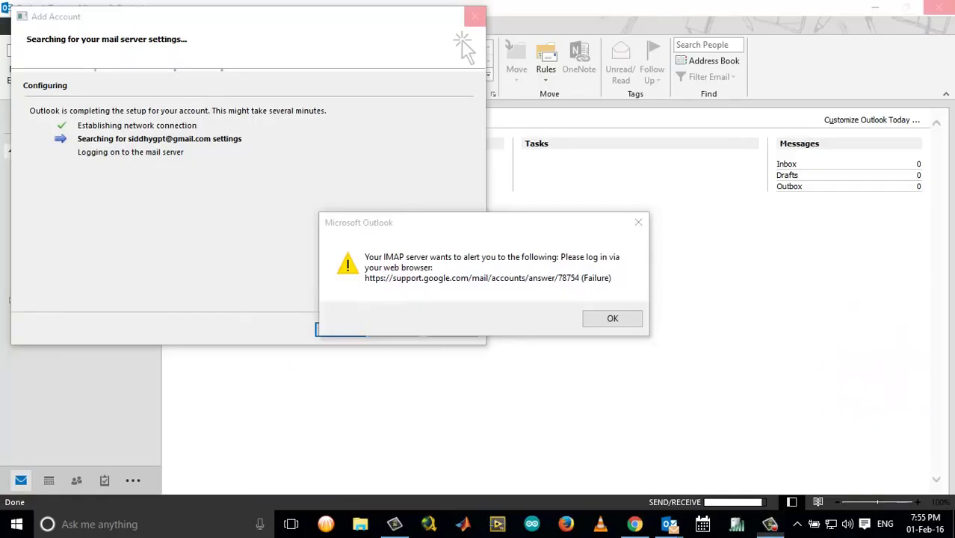
left_click(953, 523)
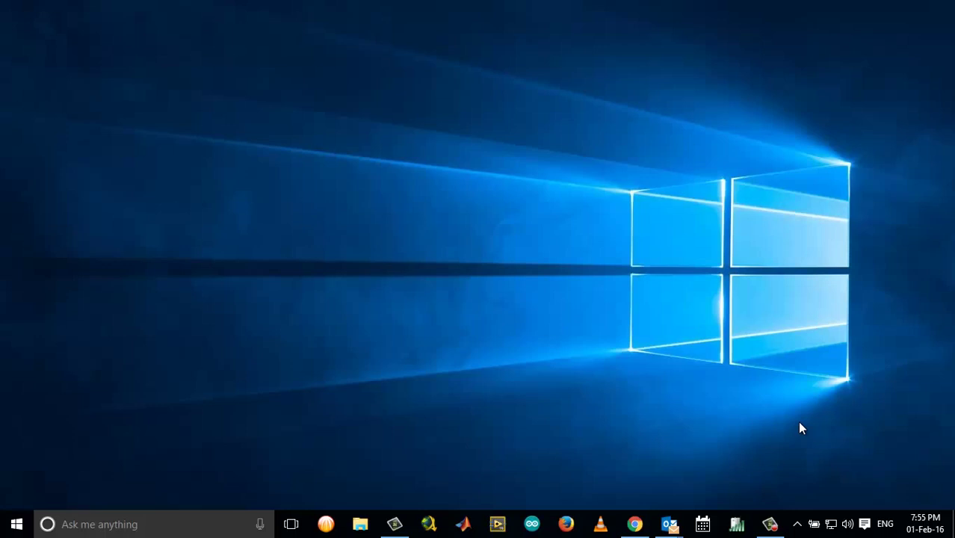
Restore Outlook's Add Account window and its IMAP alert from the taskbar preview
mouse_move(674, 522)
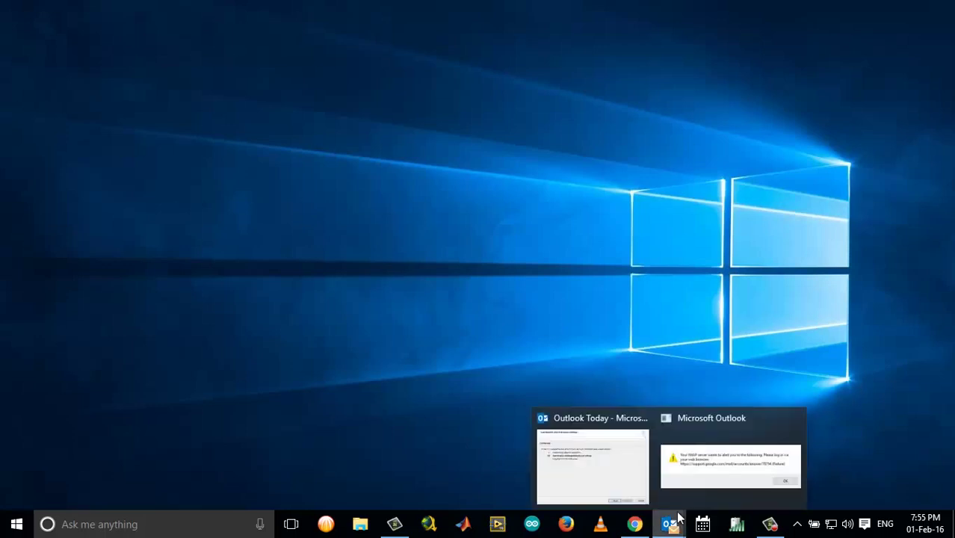
left_click(706, 471)
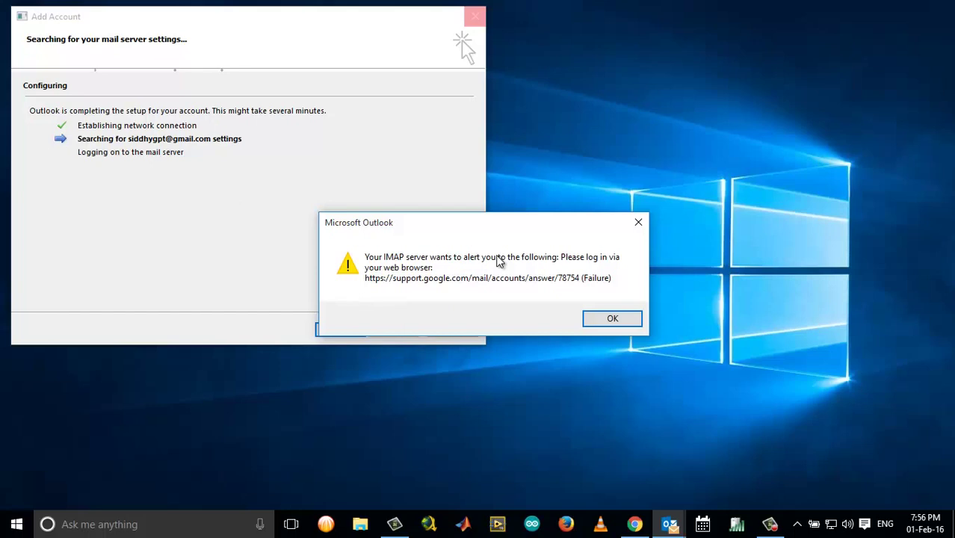
Dismiss the IMAP login alert and both imap.gmail.com password prompts
left_click(578, 321)
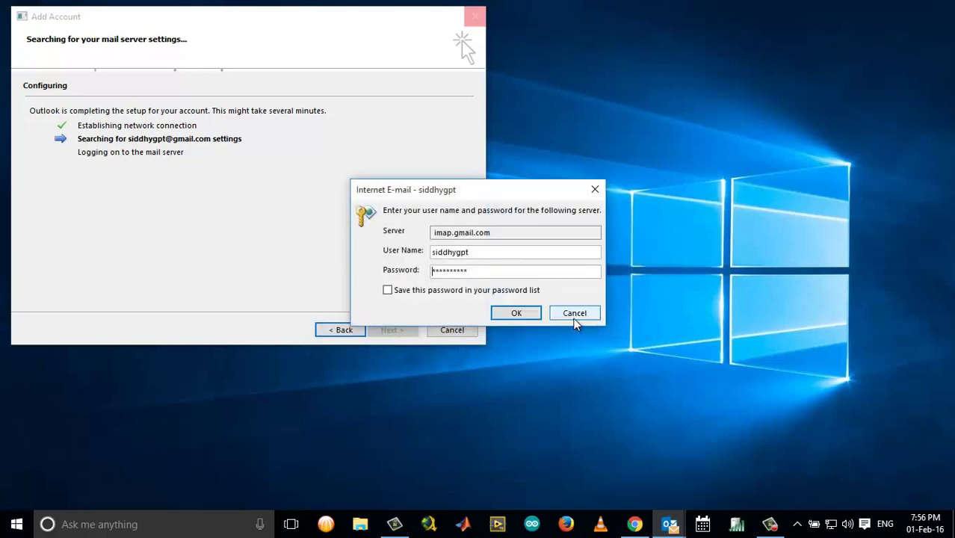
left_click(575, 314)
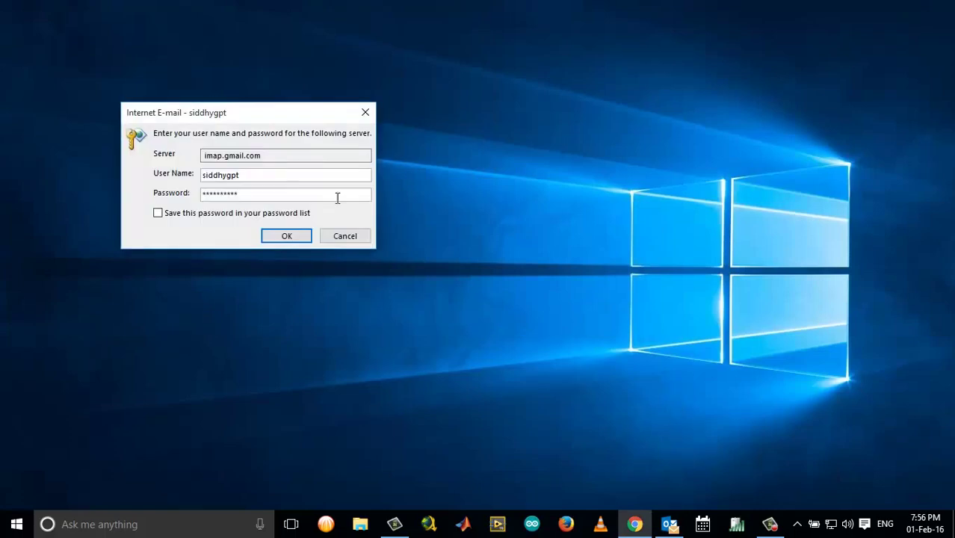
left_click(345, 236)
Cancel the failed Add Account setup and close the Outlook window
right_click(670, 523)
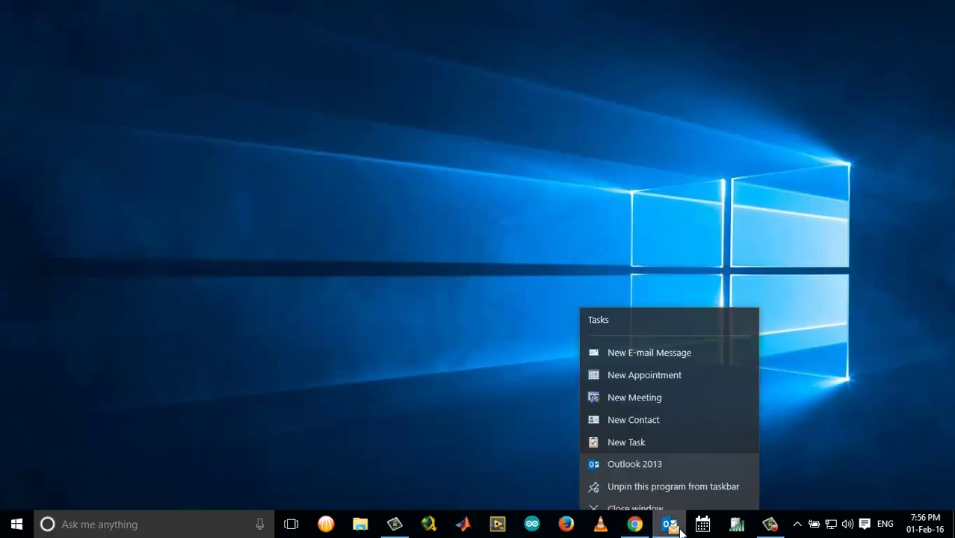
left_click(664, 490)
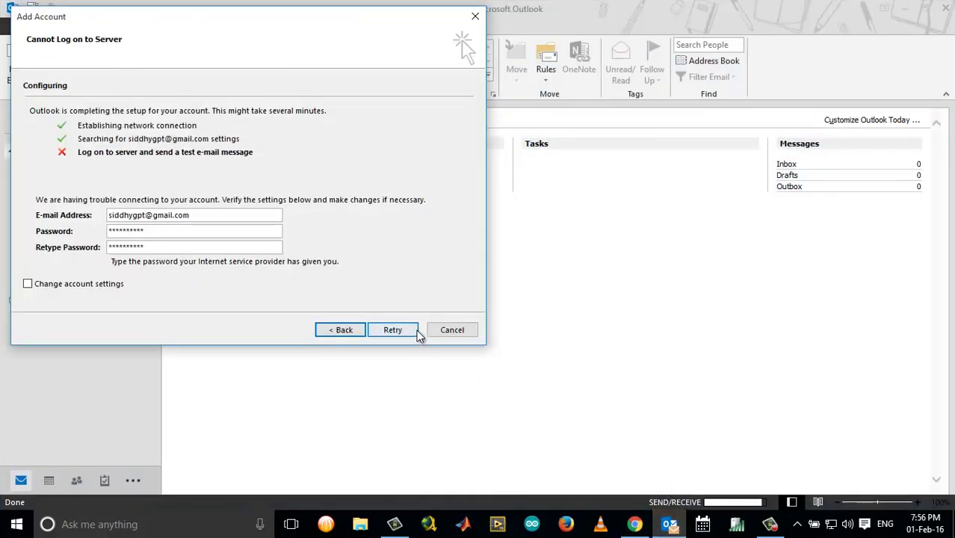
left_click(452, 330)
right_click(670, 524)
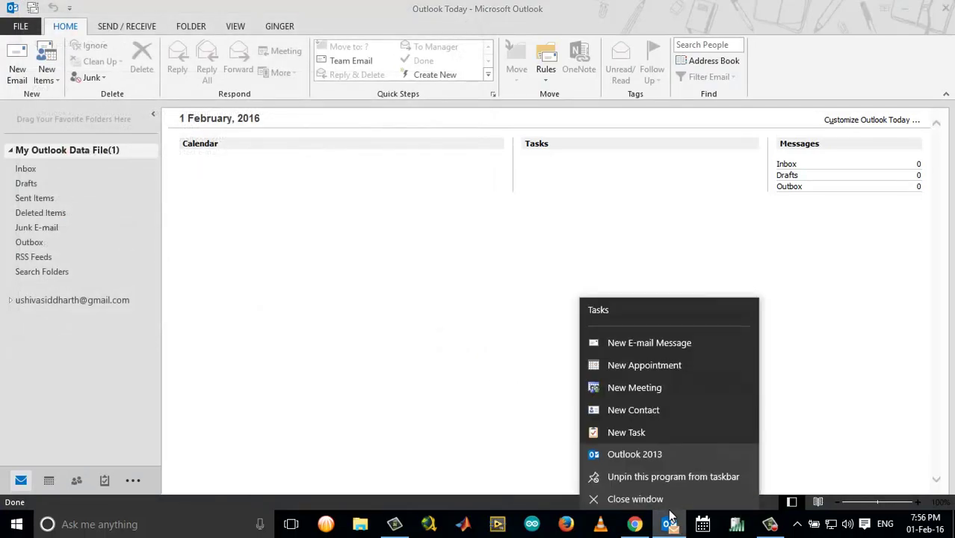
left_click(664, 493)
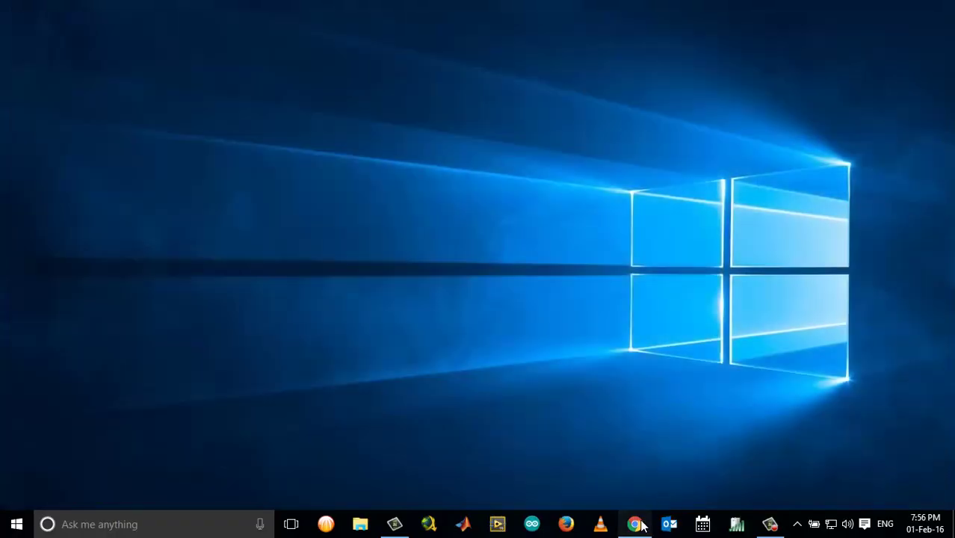
Switch to Chrome and open Sign-in & security in Google My Account
left_click(644, 517)
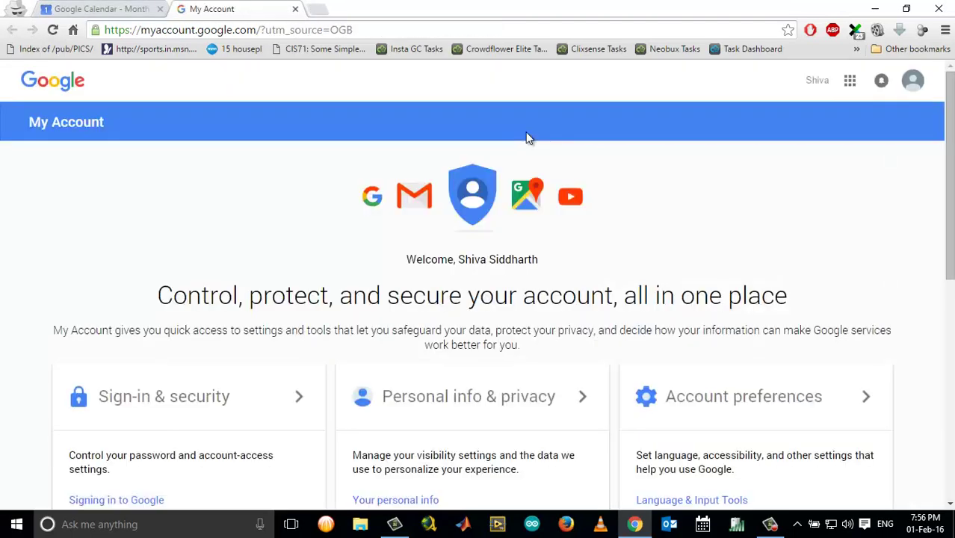
scroll(527, 139, "down", 3)
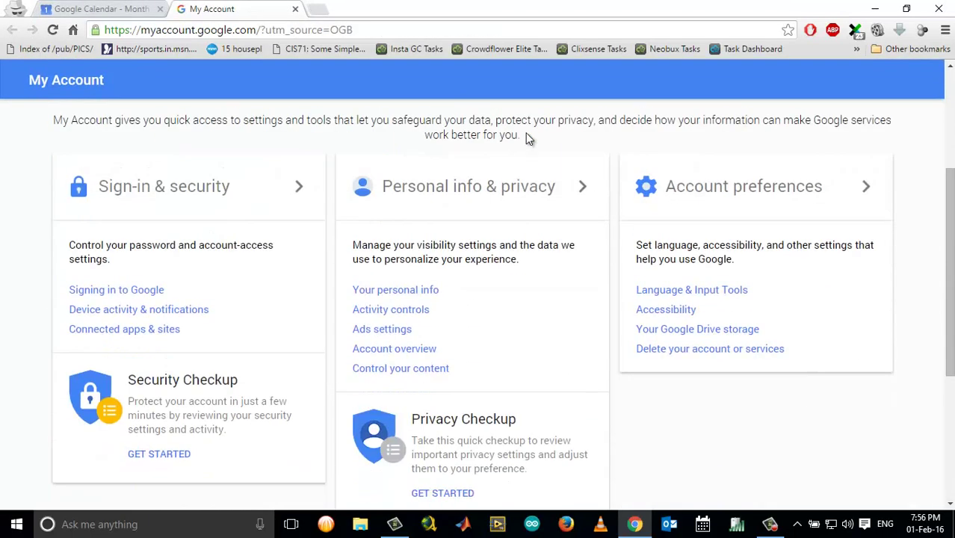
left_click(192, 191)
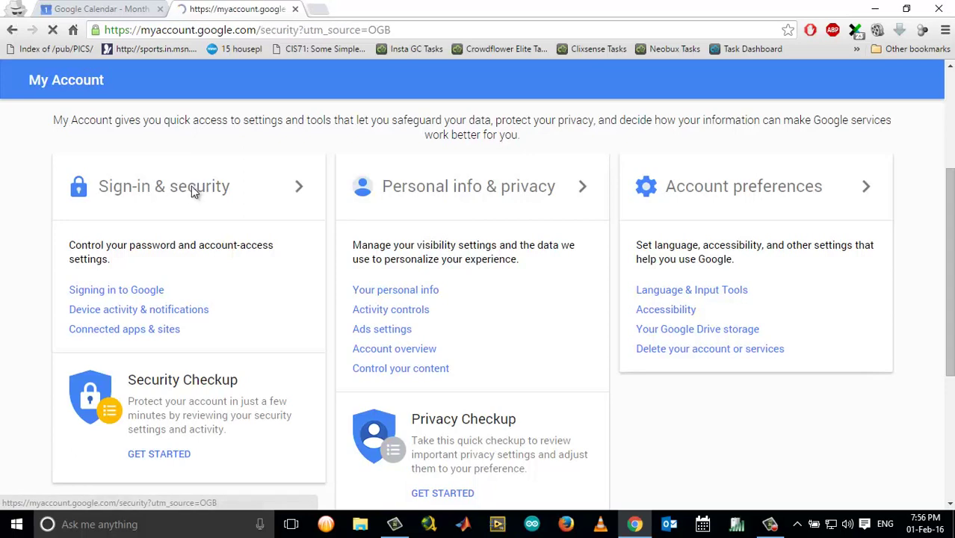
Find the Allow less secure apps setting on Sign-in & security and switch it ON
scroll(512, 236, "down", 10)
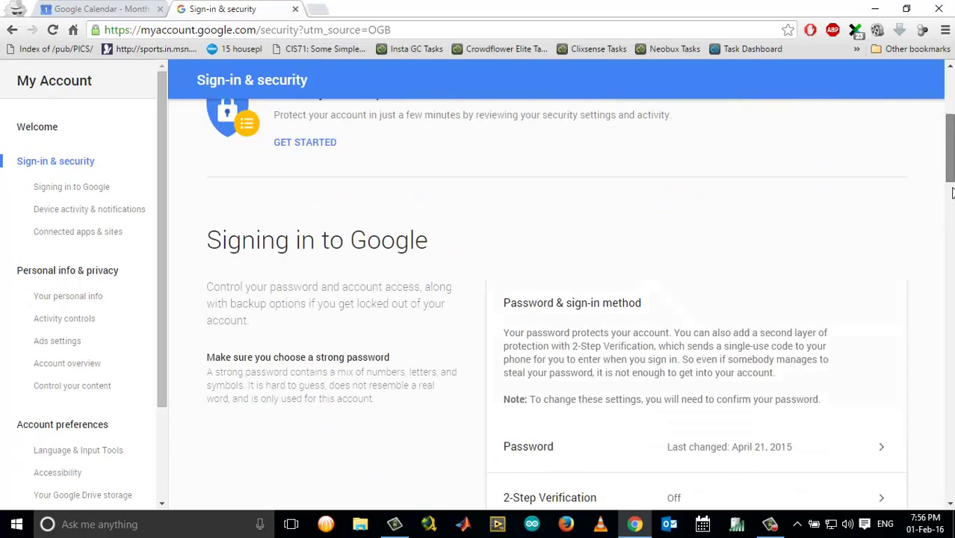
scroll(560, 298, "down", 10)
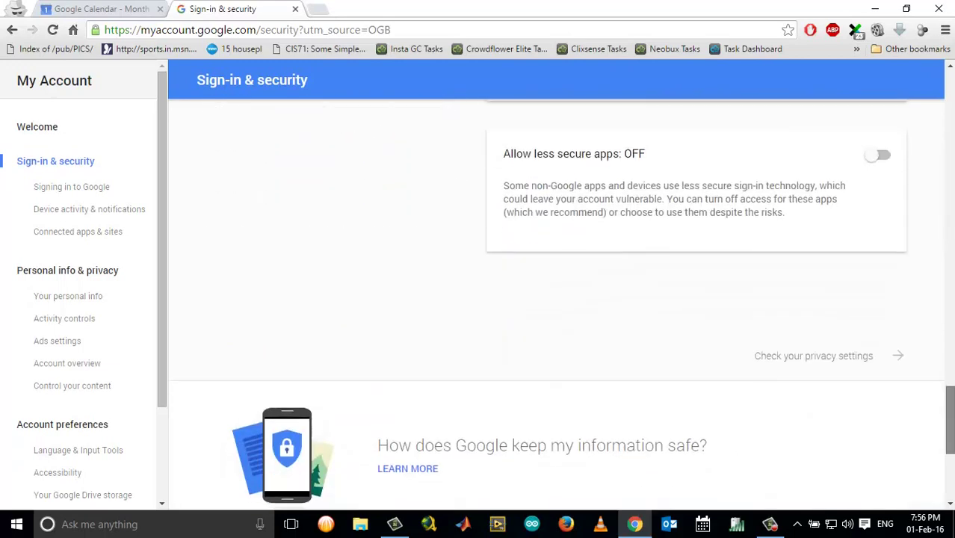
scroll(560, 299, "up", 3)
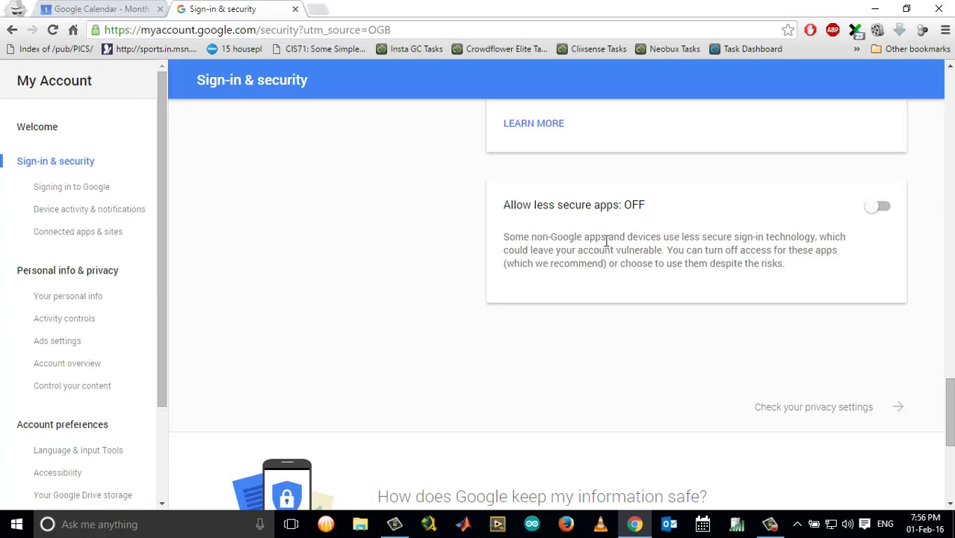
scroll(836, 258, "down", 2)
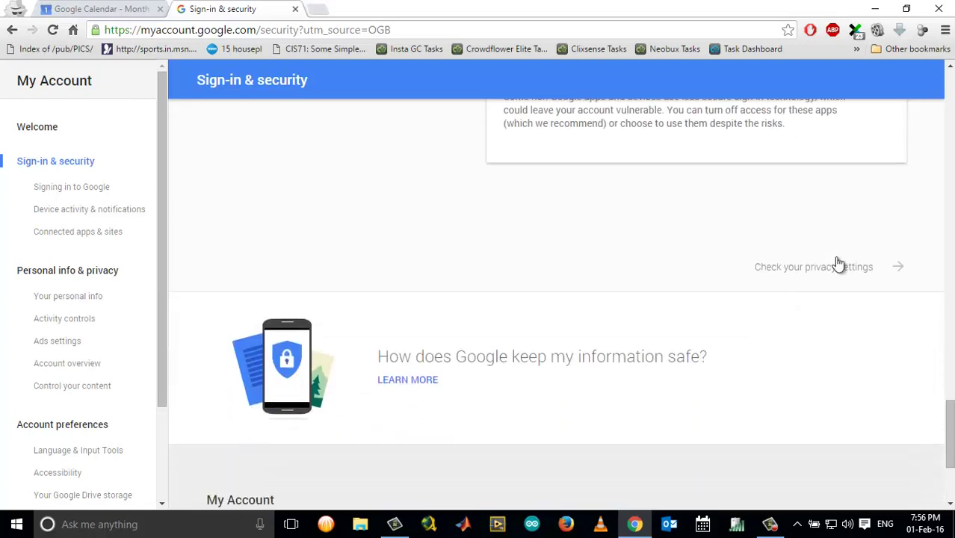
scroll(836, 263, "up", 2)
left_click(874, 210)
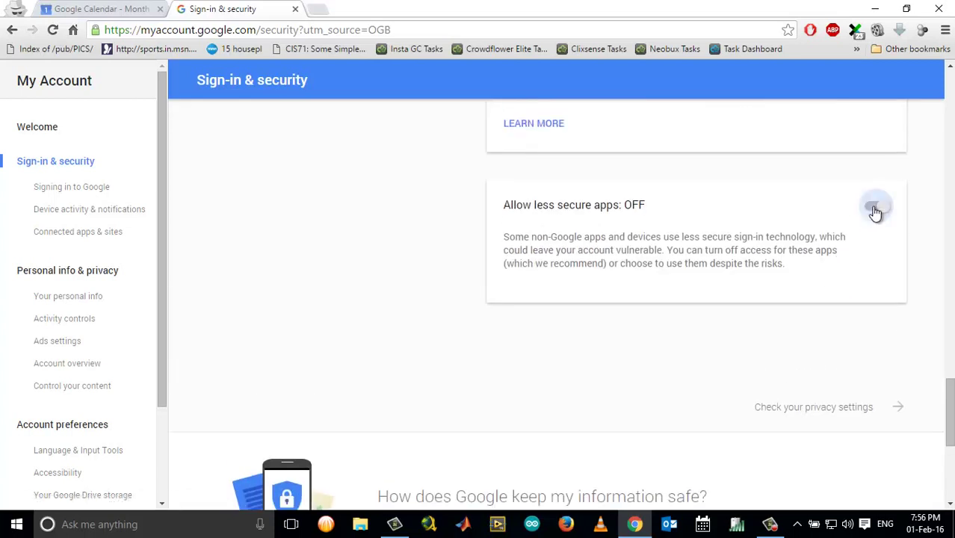
scroll(646, 352, "down", 2)
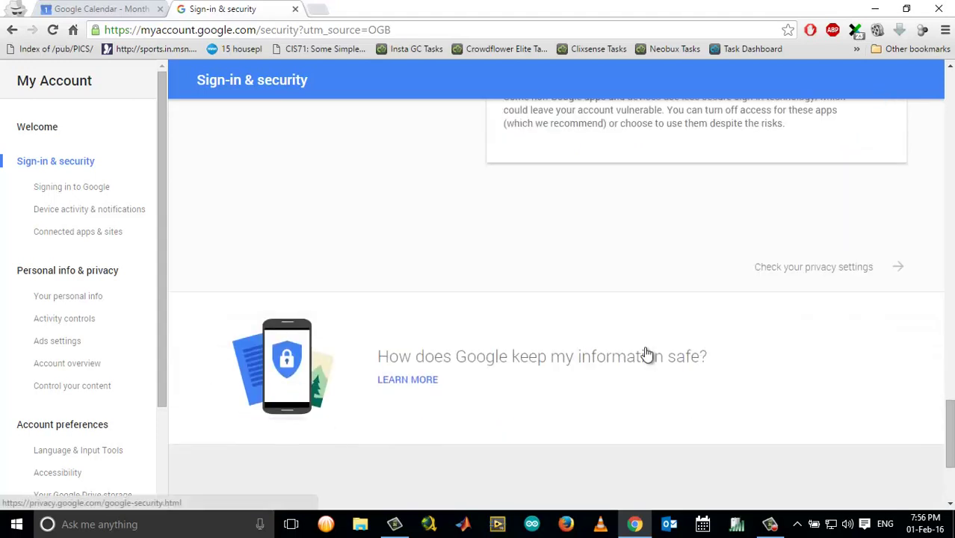
scroll(646, 353, "down", 3)
scroll(644, 352, "up", 3)
Reload the security page and confirm 'Allow less secure apps: ON'
left_click(53, 30)
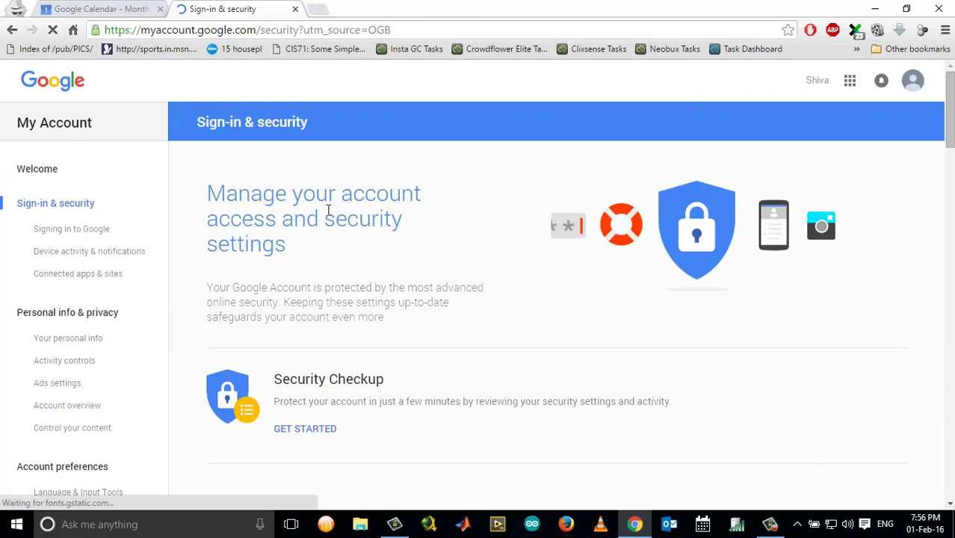
scroll(334, 220, "down", 4)
scroll(329, 217, "down", 15)
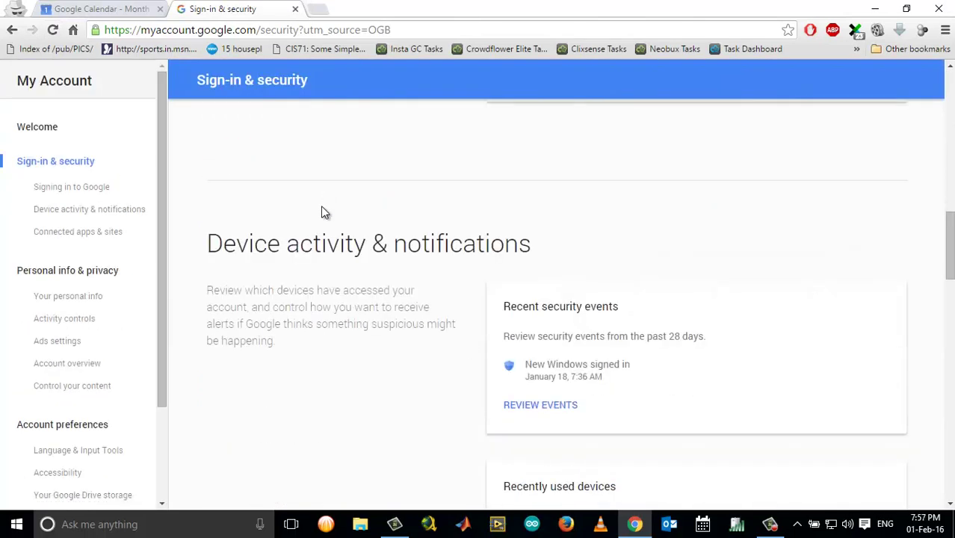
scroll(323, 213, "down", 15)
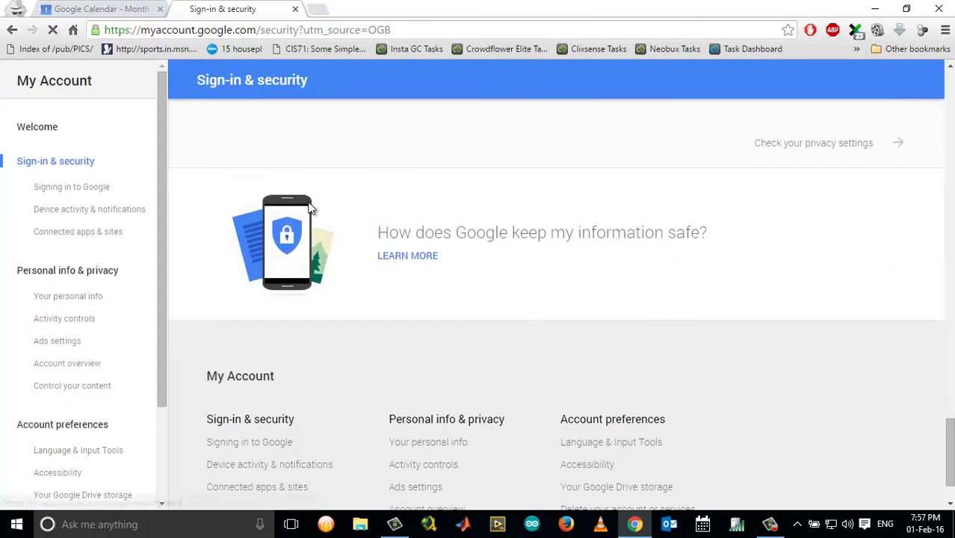
scroll(406, 228, "up", 4)
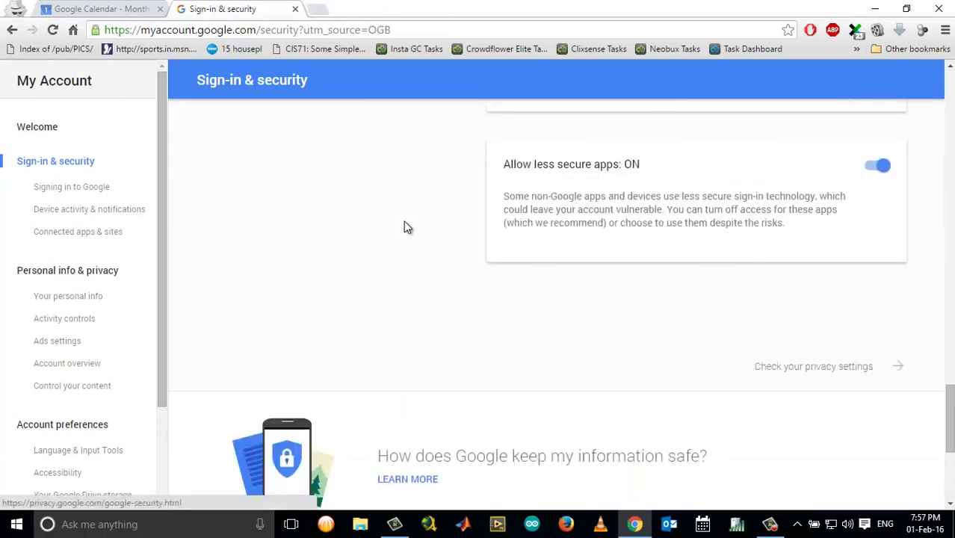
Close the security settings tab, minimize Chrome and launch Outlook
left_click(295, 9)
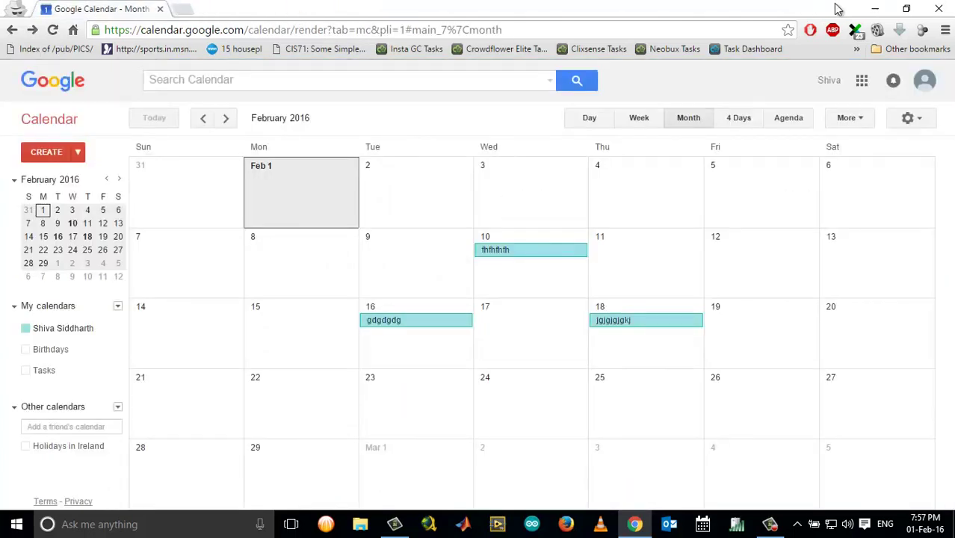
left_click(876, 11)
left_click(669, 524)
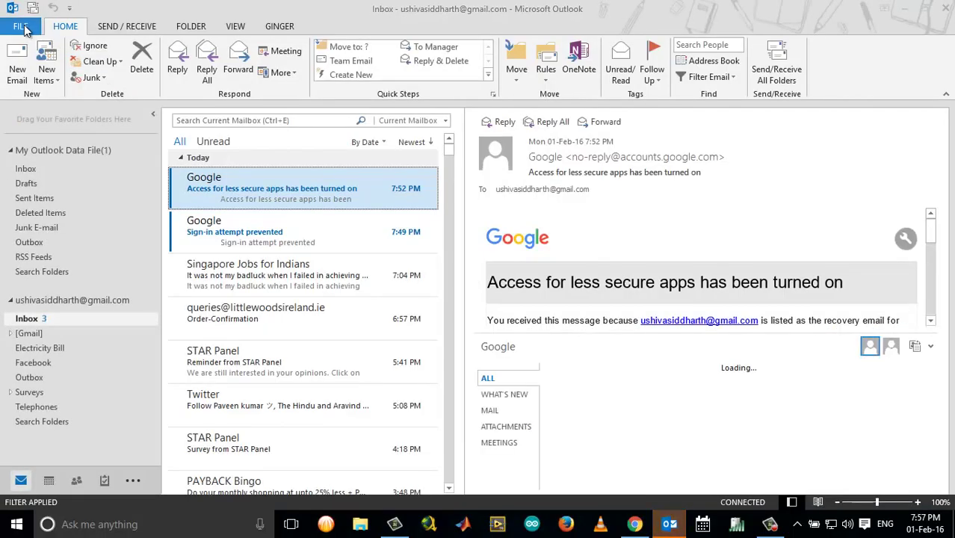
Start a new account via FILE > Add Account and center the setup dialog
left_click(21, 26)
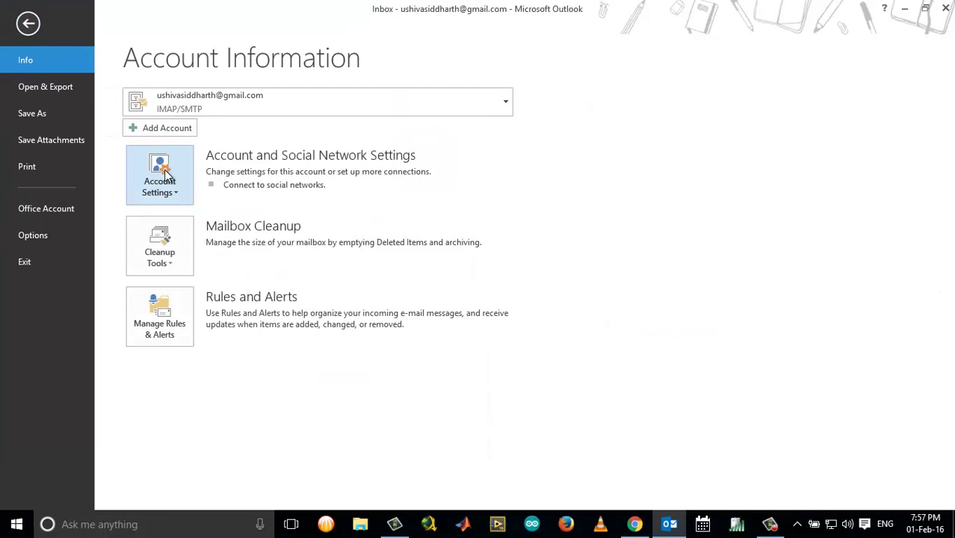
left_click(165, 130)
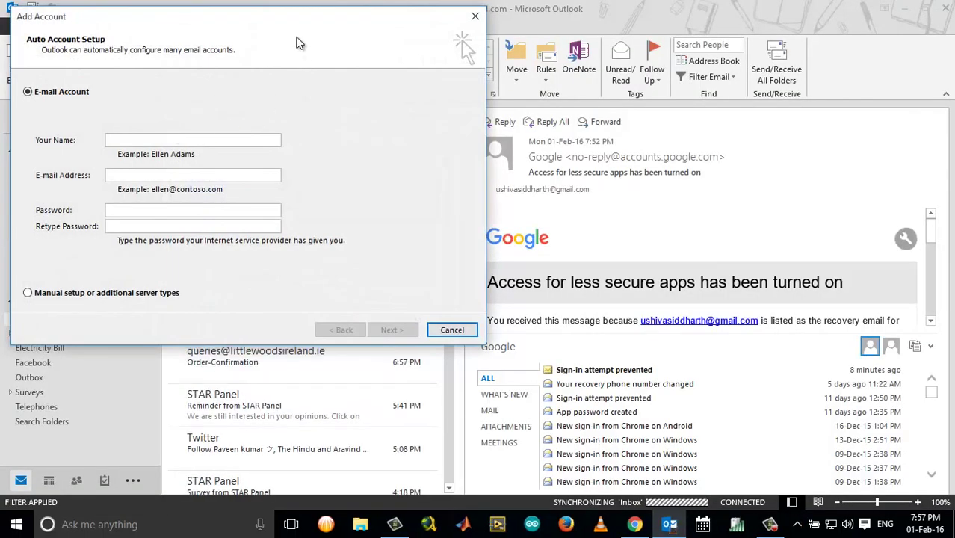
left_click_drag(325, 16, 332, 62)
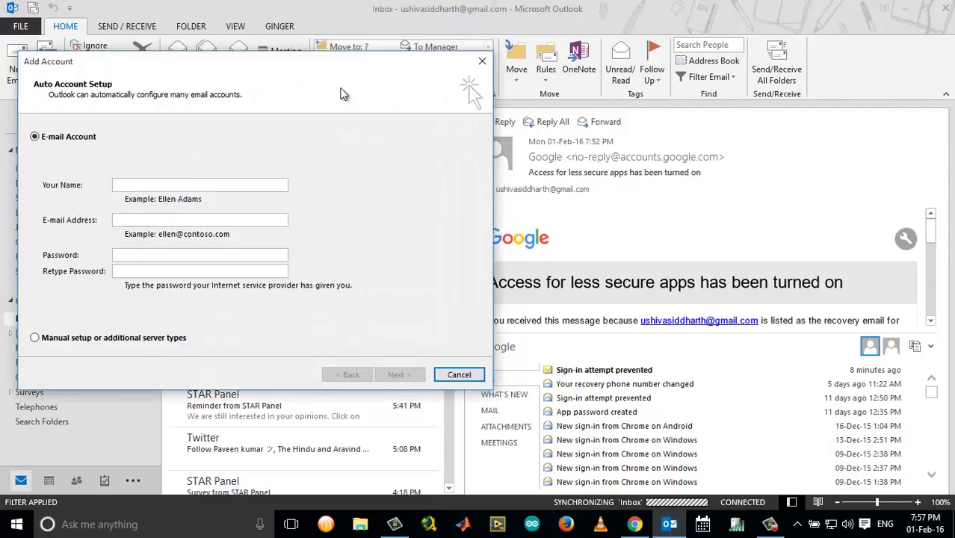
left_click_drag(340, 93, 471, 135)
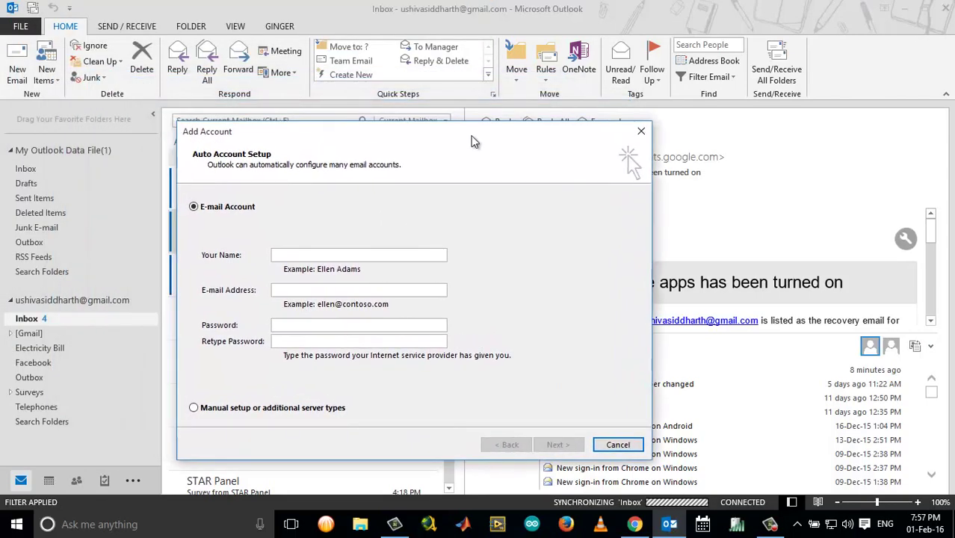
Enter the account holder's name, Gmail address and password in Auto Account Setup
left_click(337, 257)
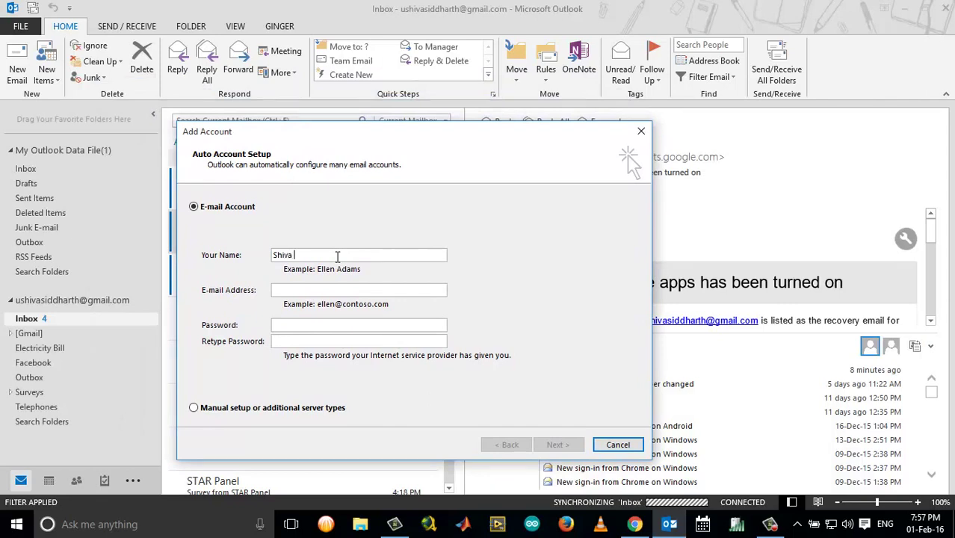
type("********")
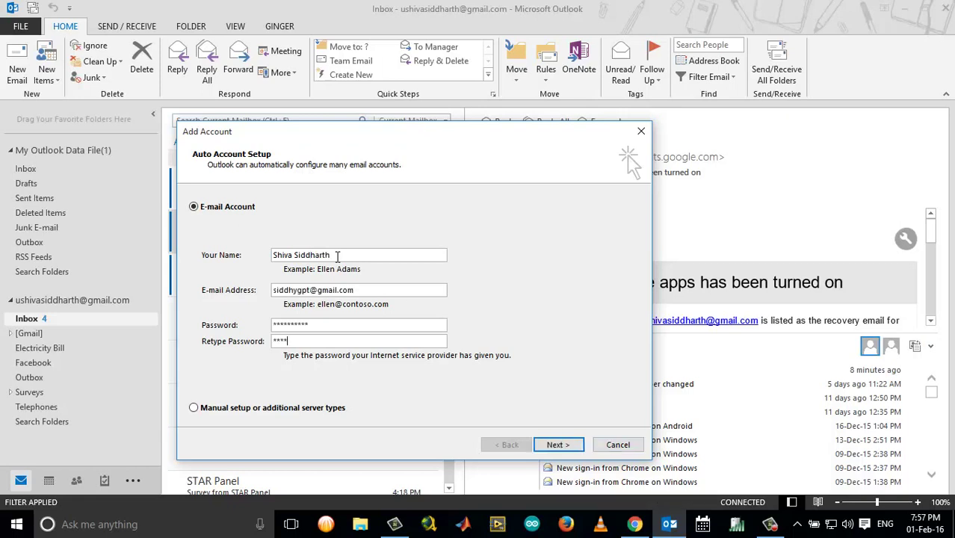
type("**")
Let Outlook auto-configure the Gmail IMAP account and finish adding it
left_click(545, 446)
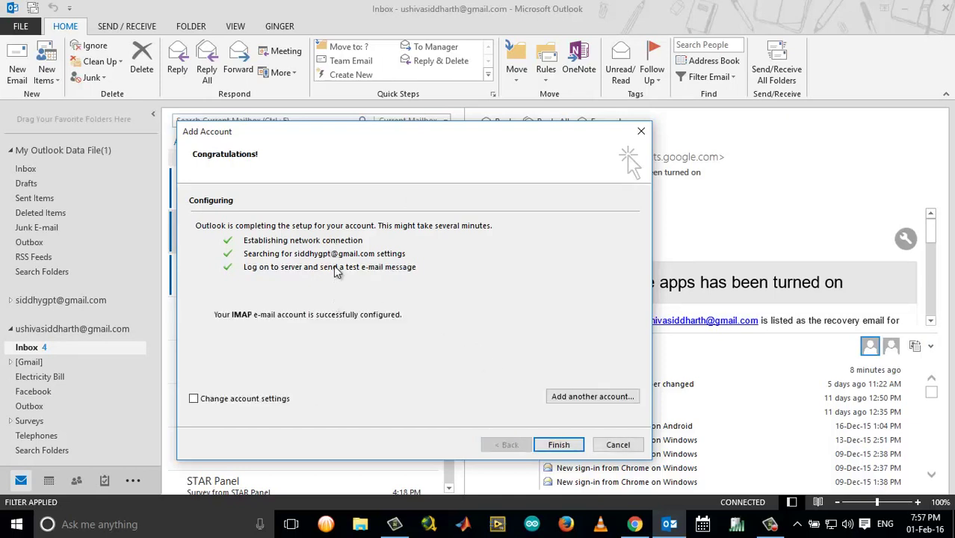
left_click(558, 445)
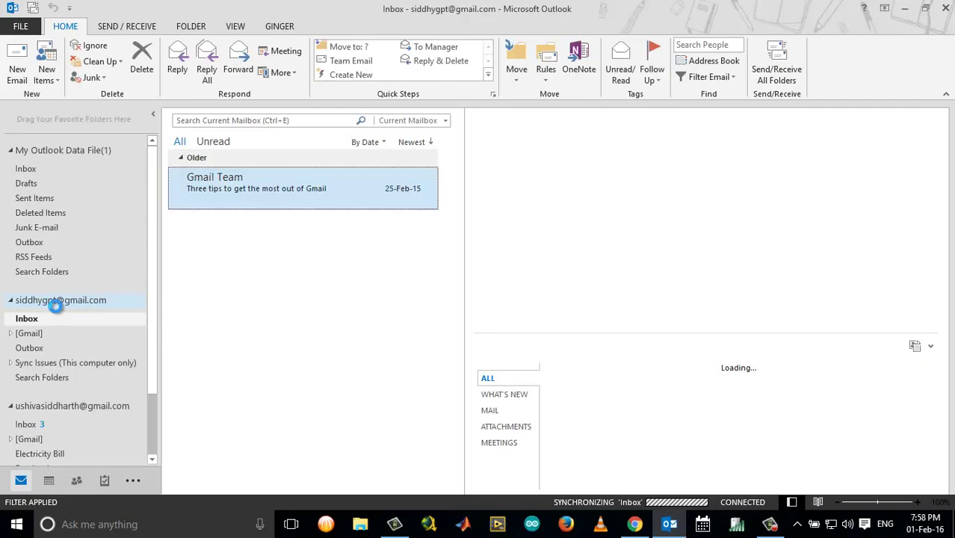
Minimize Outlook to the desktop while the new Gmail account syncs
left_click(906, 9)
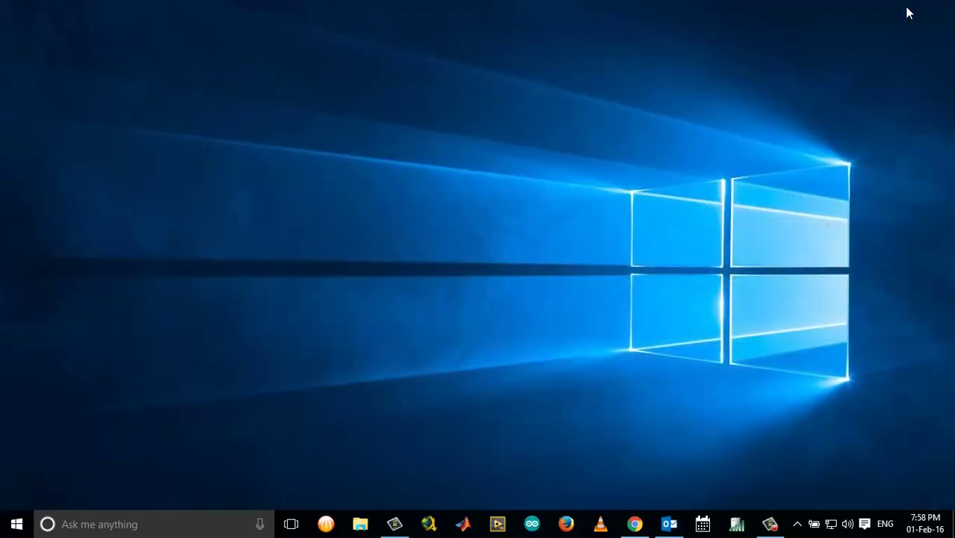